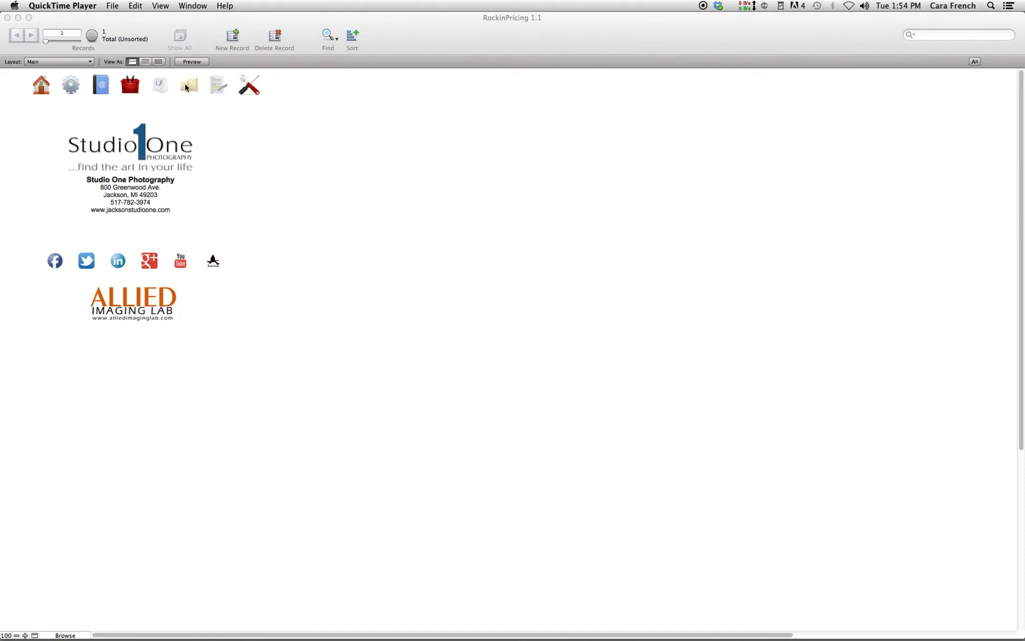
Step: Open the package builder and create a new package record
{"action": "left_click", "coordinate": [188, 88]}
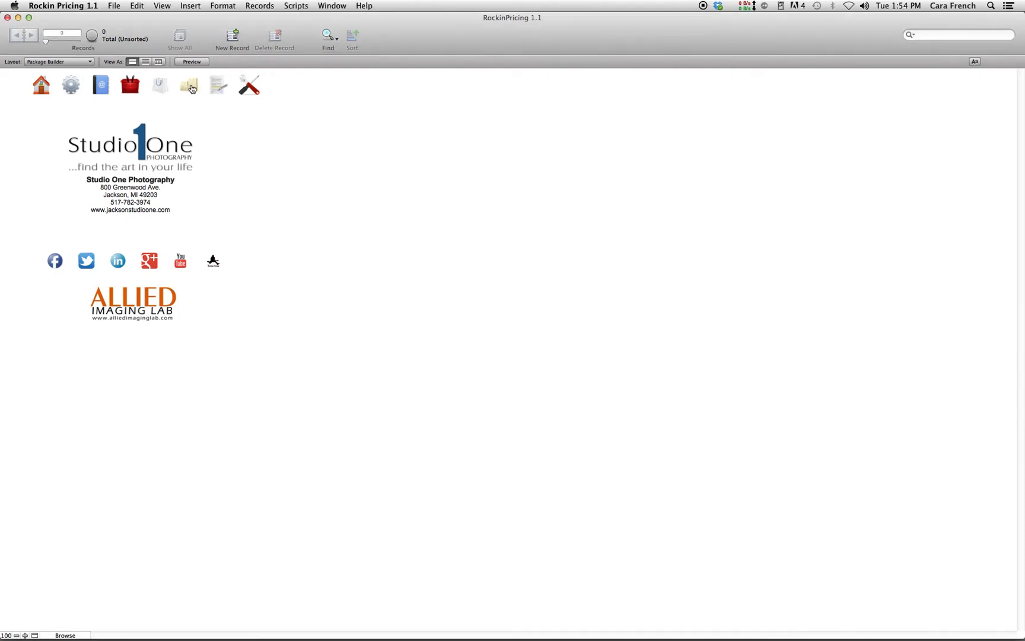
{"action": "left_click", "coordinate": [193, 89]}
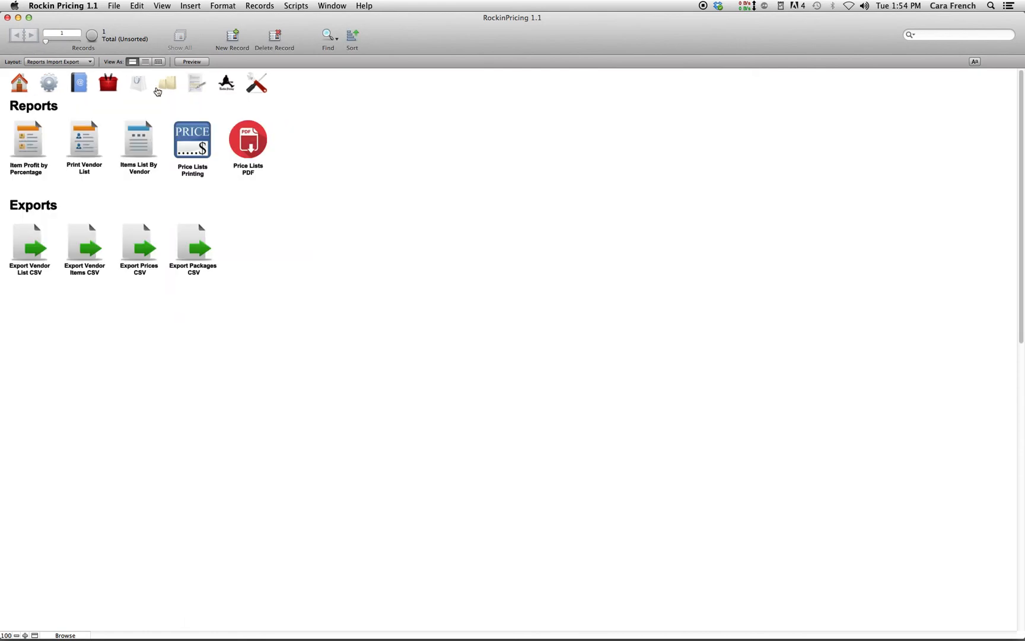
{"action": "left_click", "coordinate": [168, 84]}
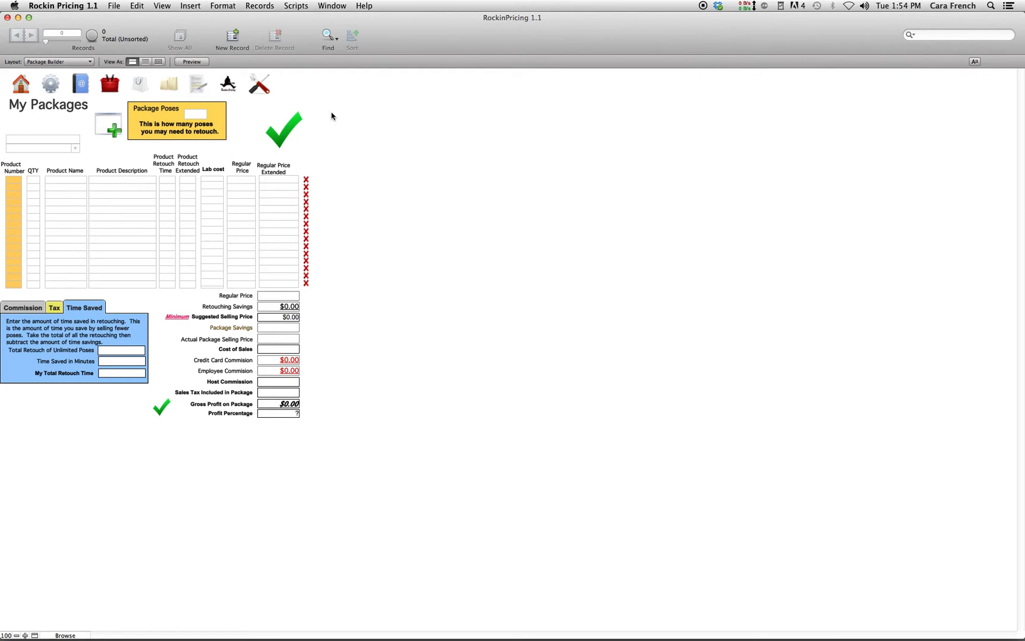
{"action": "left_click", "coordinate": [231, 37]}
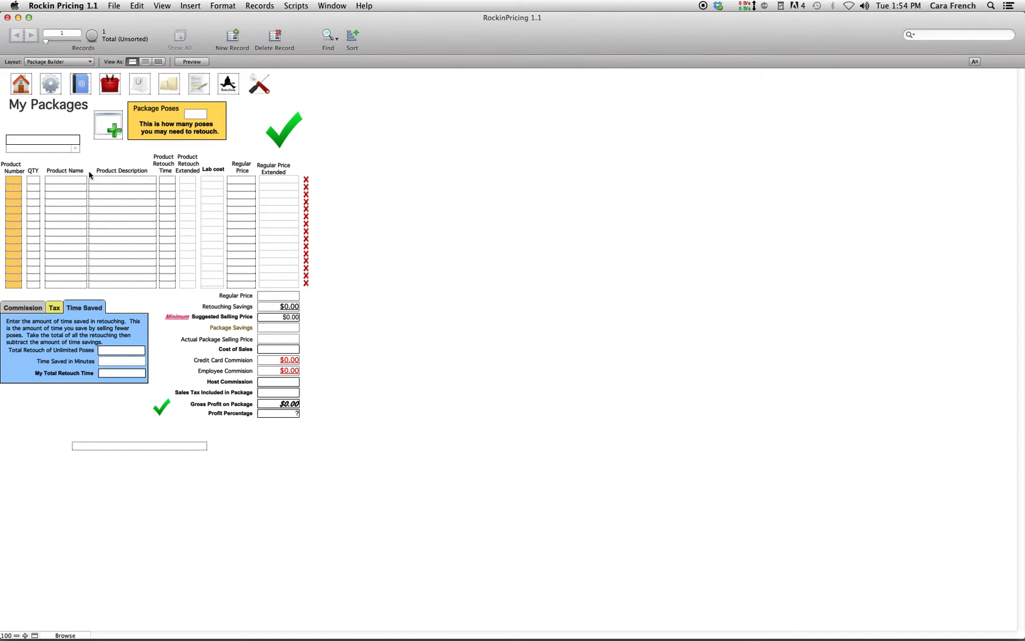
Step: Categorize the new package as Children, name it Package 1 and set its package poses to 2
{"action": "left_click", "coordinate": [76, 149]}
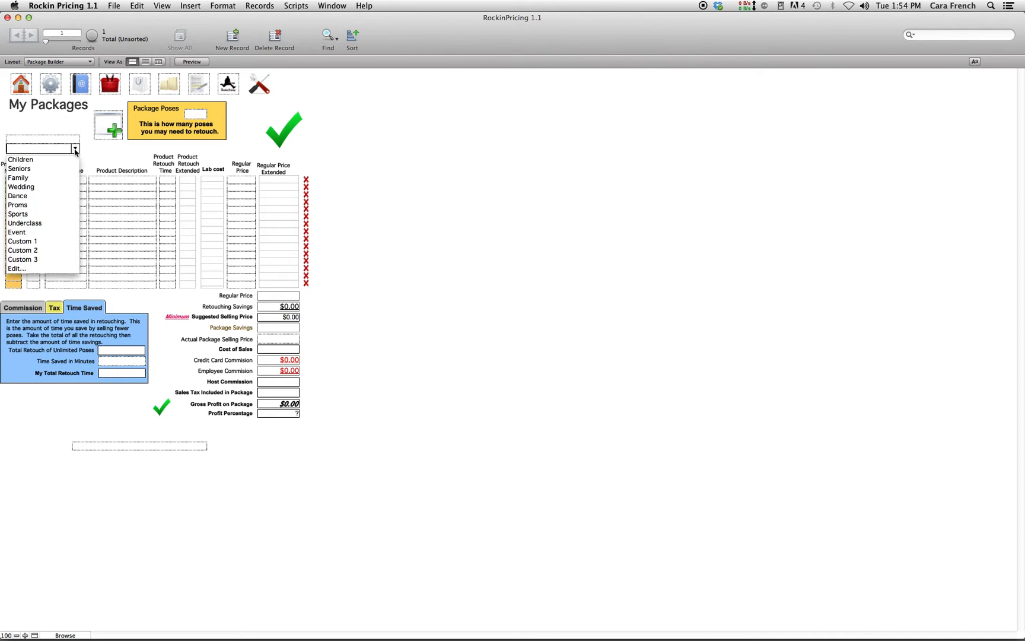
{"action": "left_click", "coordinate": [28, 160]}
{"action": "left_click", "coordinate": [46, 139]}
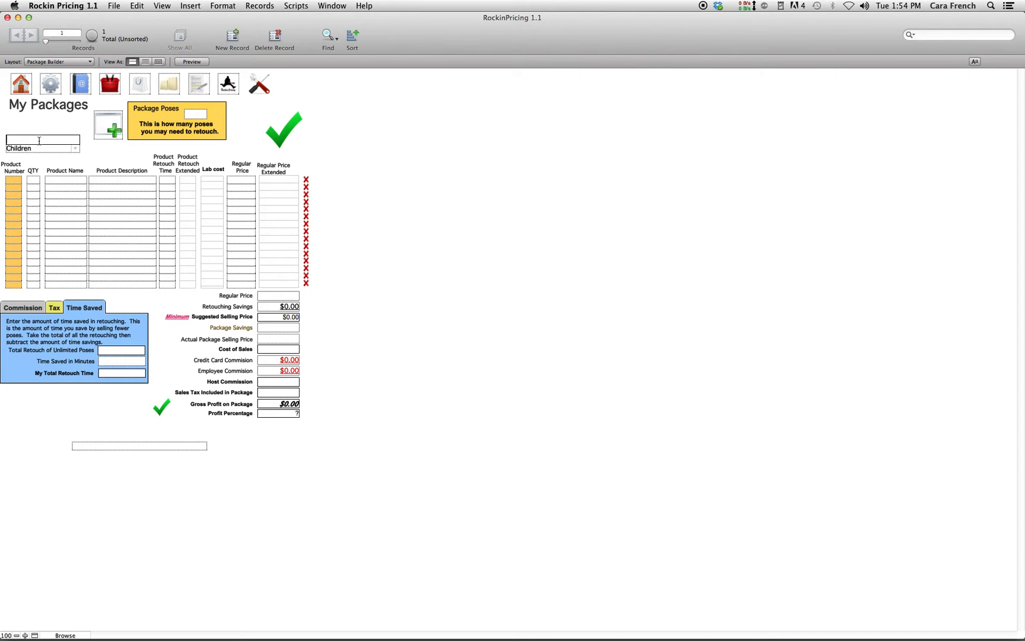
{"action": "type", "text": "Package"}
{"action": "type", "text": "1"}
{"action": "left_click", "coordinate": [196, 114]}
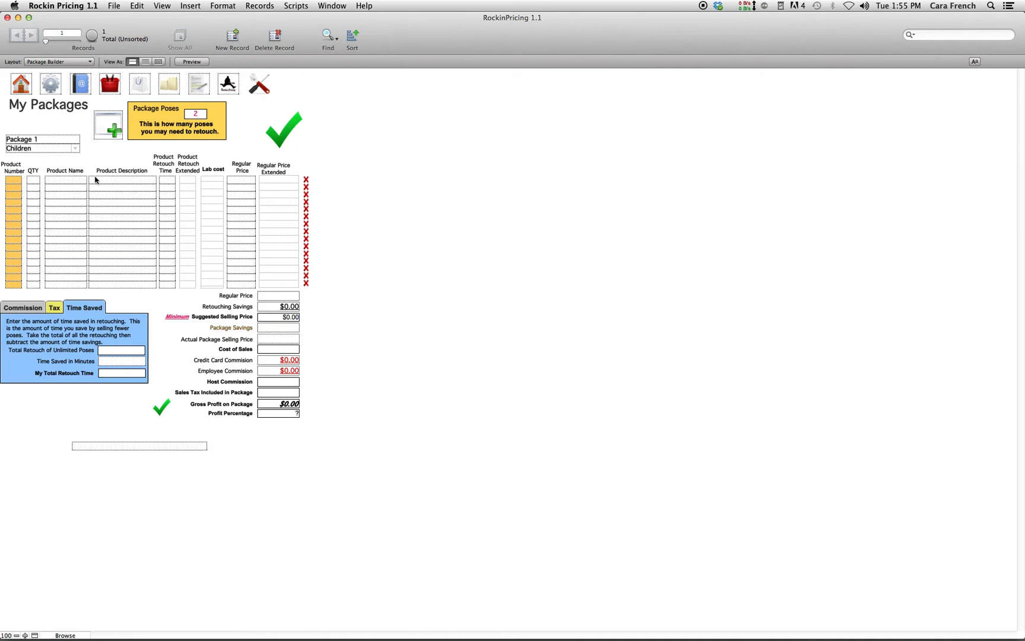
Step: Open the item palette beside the package and show its toolbar
{"action": "left_click", "coordinate": [111, 124]}
{"action": "left_click", "coordinate": [109, 125]}
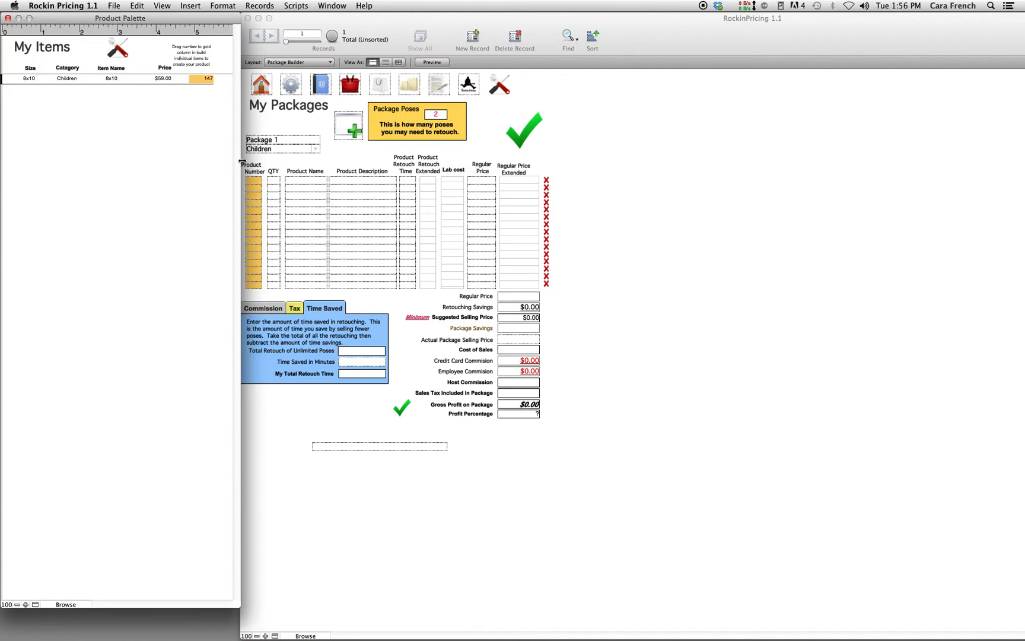
{"action": "left_click", "coordinate": [116, 51]}
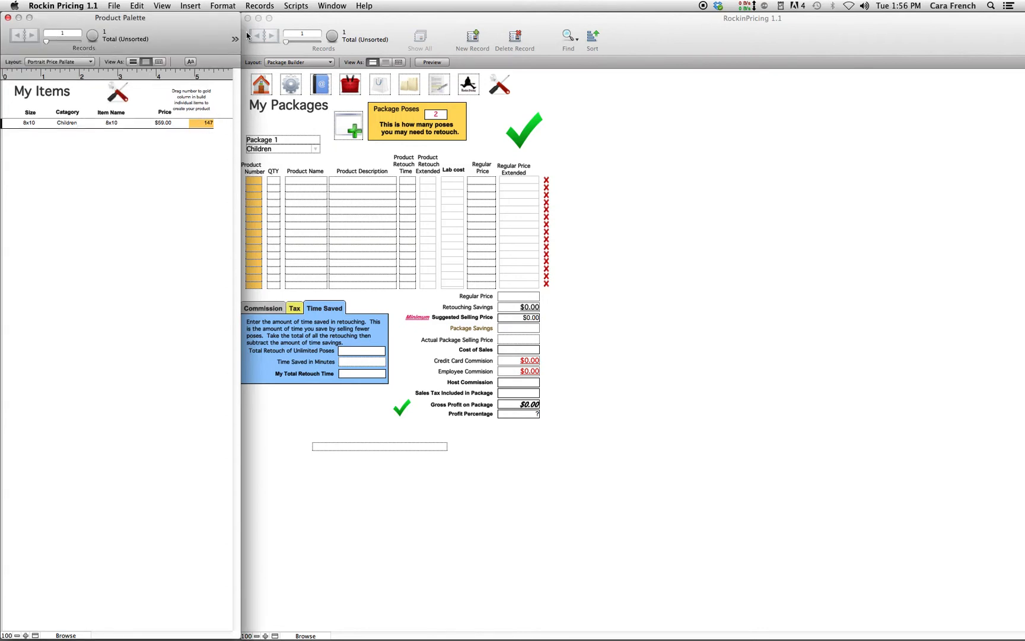
Step: Add the Children 8x10 item, number 147, to the first product row with a quantity of 3
{"action": "left_click", "coordinate": [198, 125]}
{"action": "left_click_drag", "start_coordinate": [198, 125], "coordinate": [253, 180]}
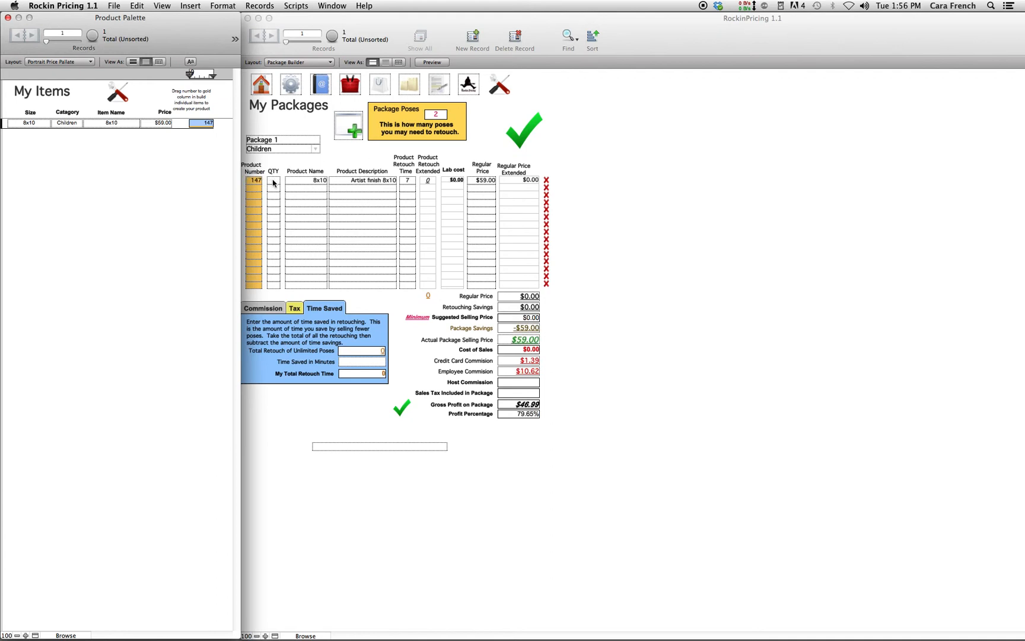
{"action": "left_click", "coordinate": [274, 180]}
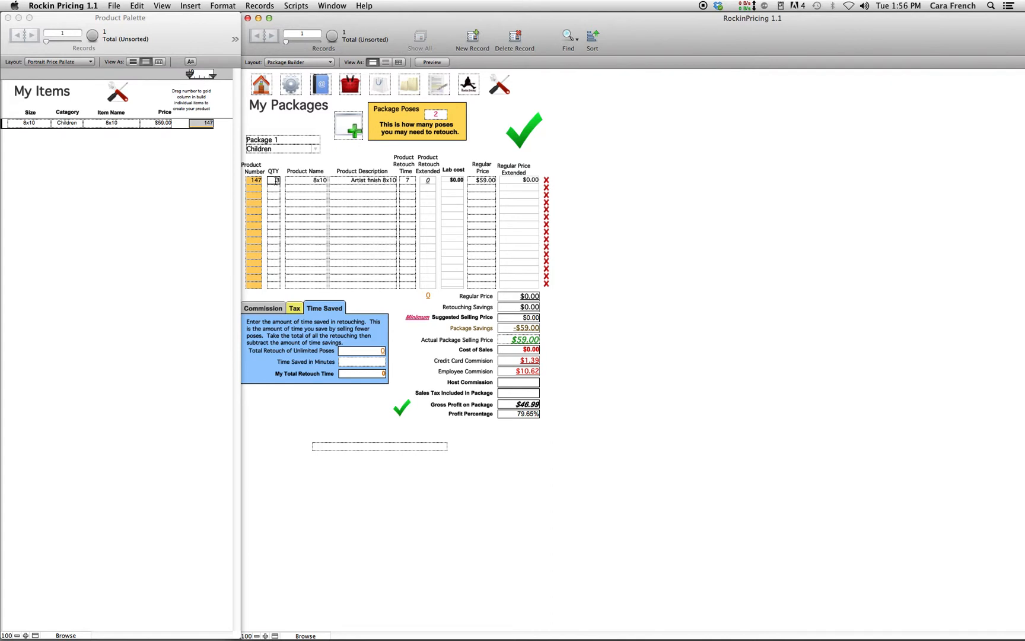
{"action": "left_click", "coordinate": [670, 251]}
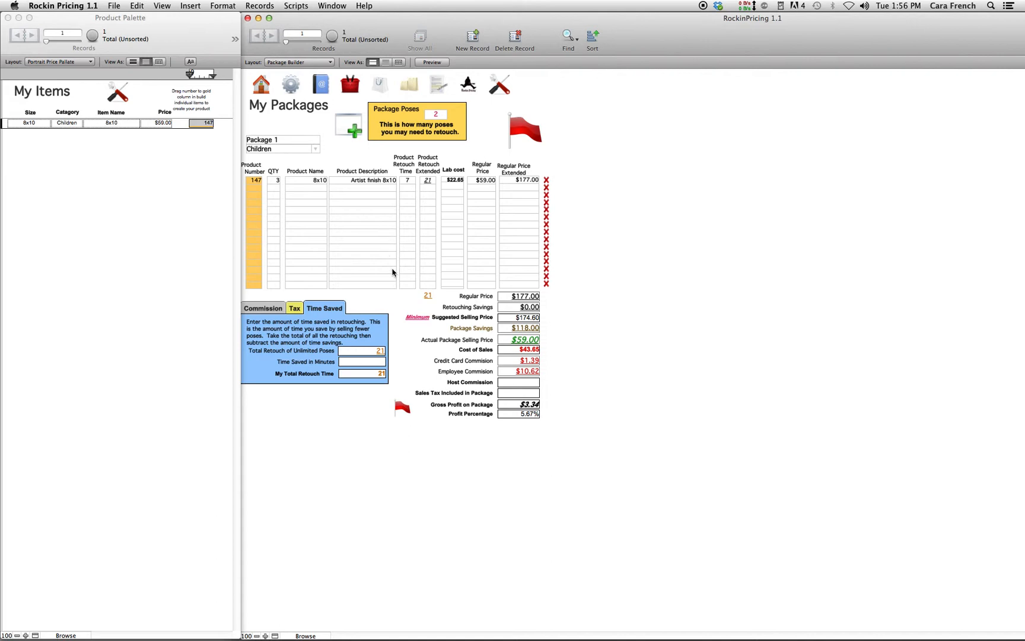
Step: Set the package's retouching time saved to 7 minutes
{"action": "left_click", "coordinate": [505, 342]}
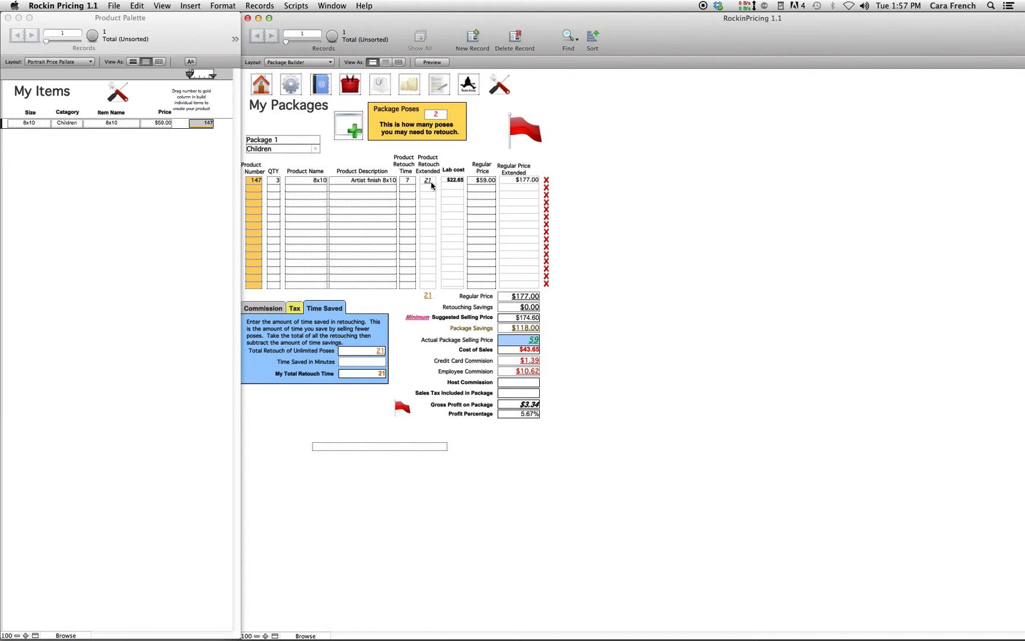
{"action": "left_click", "coordinate": [368, 362]}
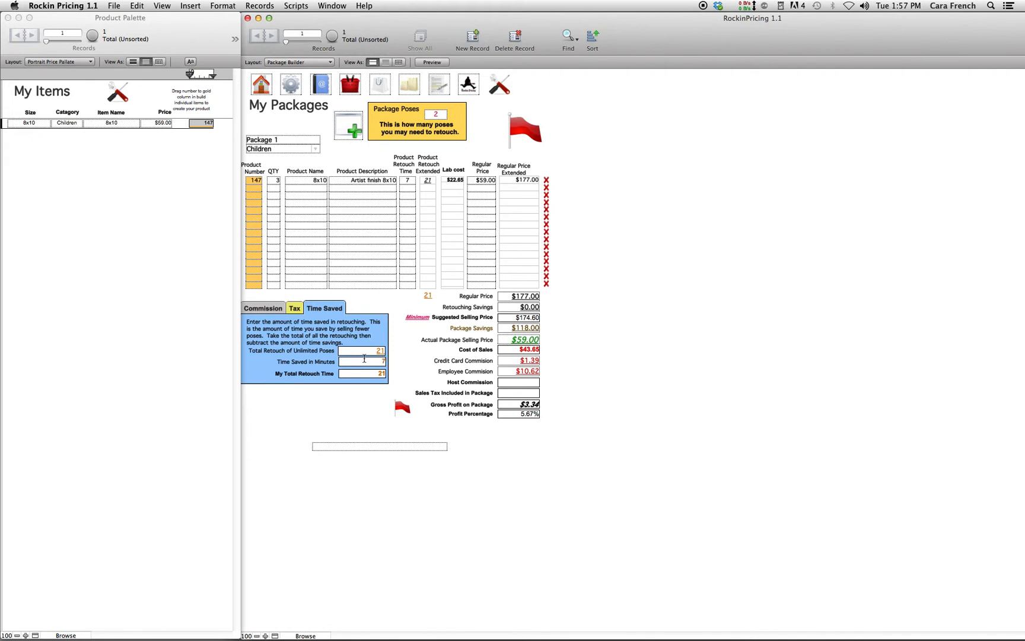
{"action": "key", "text": "Return"}
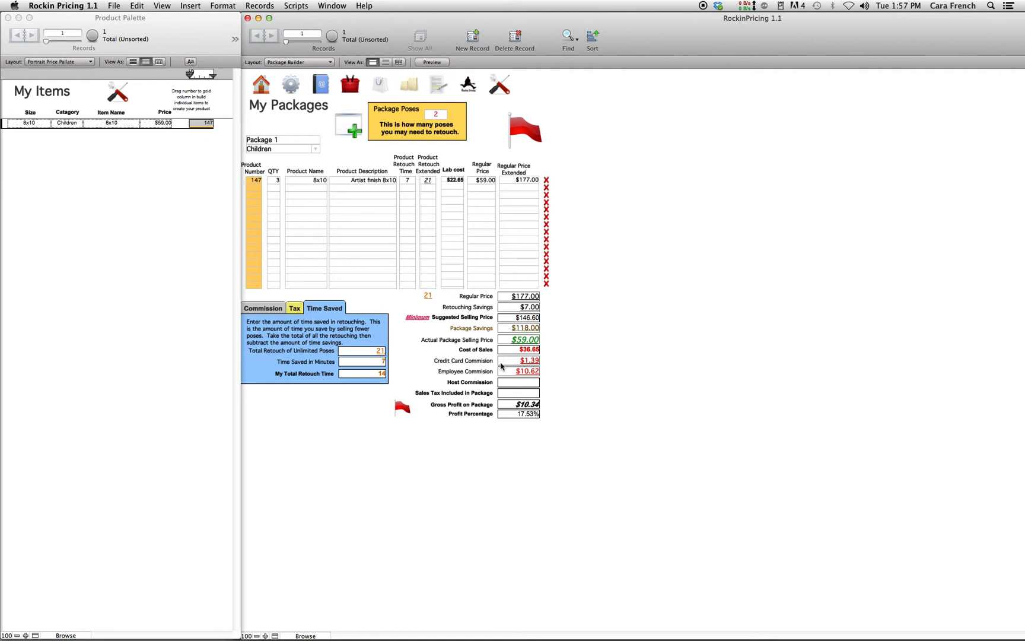
Step: Set the actual package selling price to $170
{"action": "left_click", "coordinate": [507, 339]}
{"action": "double_click", "coordinate": [506, 339]}
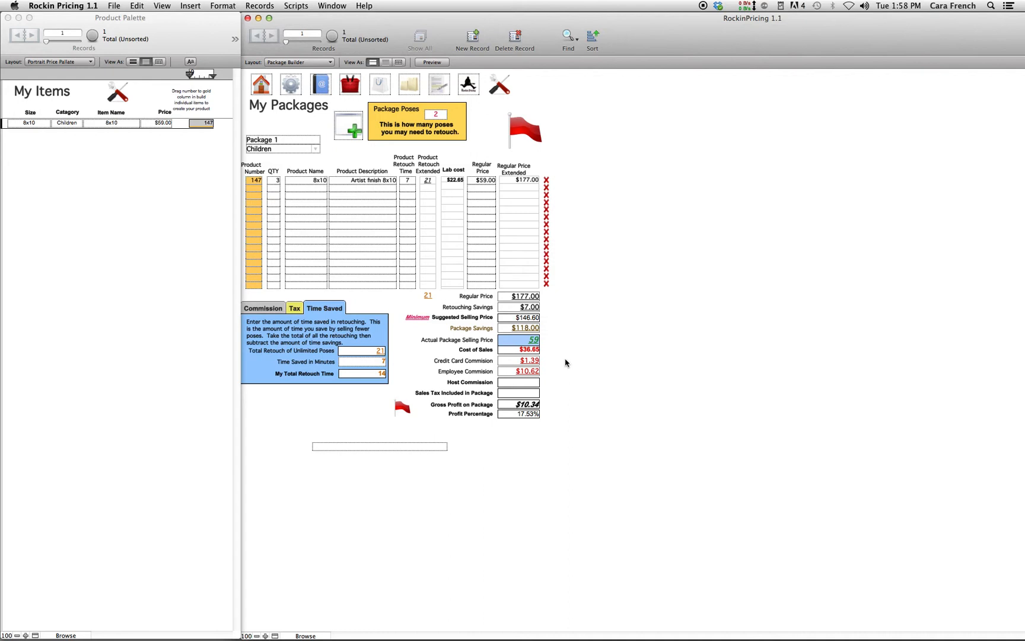
{"action": "type", "text": "170"}
{"action": "left_click", "coordinate": [566, 363]}
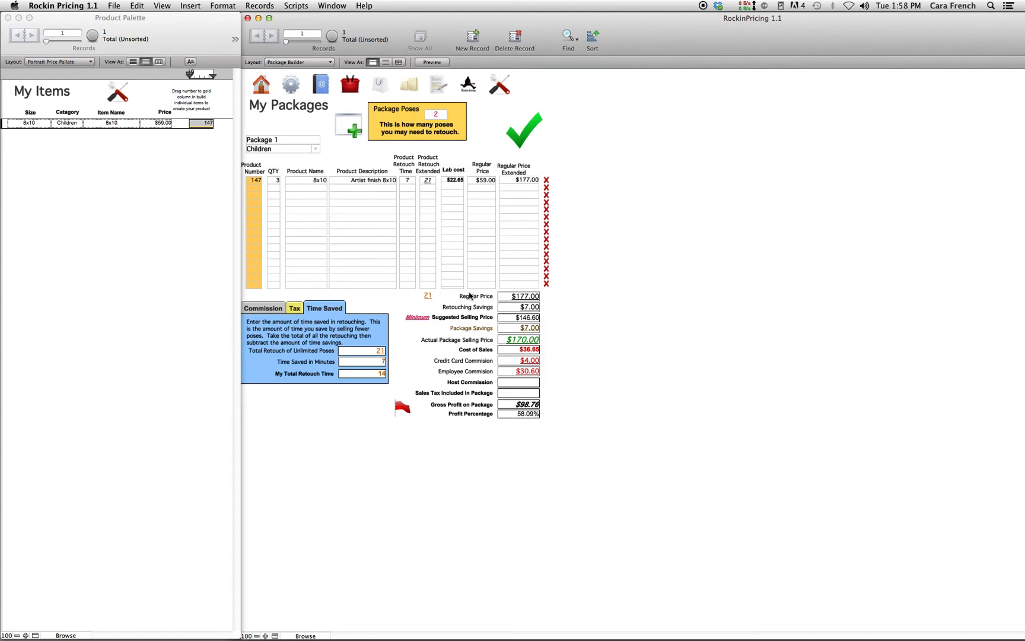
Step: Clear the salesperson commission rate in the business's order settings and return to the package builder
{"action": "left_click", "coordinate": [291, 85]}
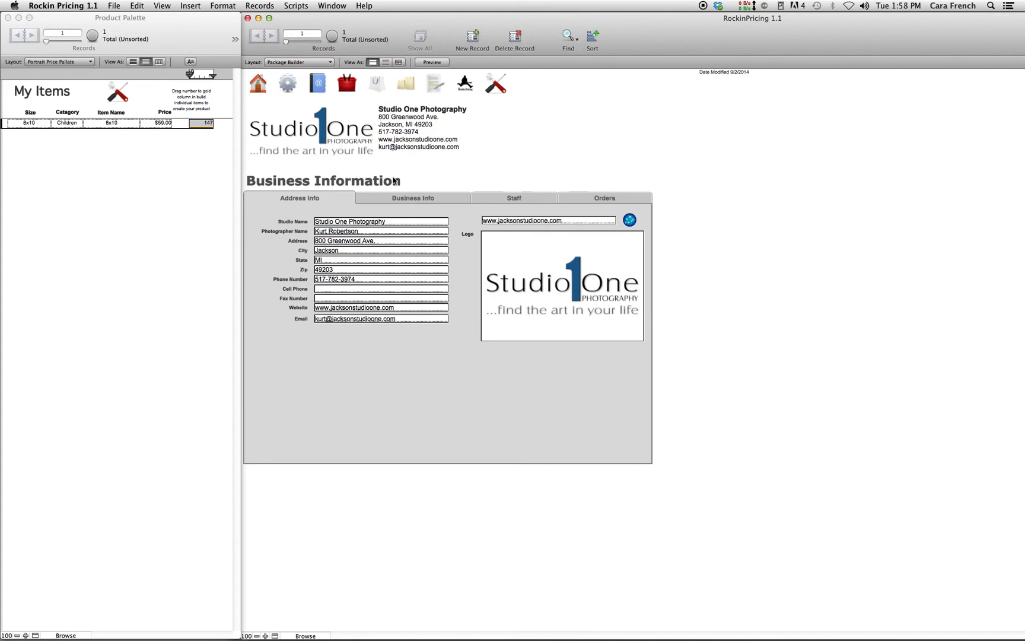
{"action": "left_click", "coordinate": [614, 198]}
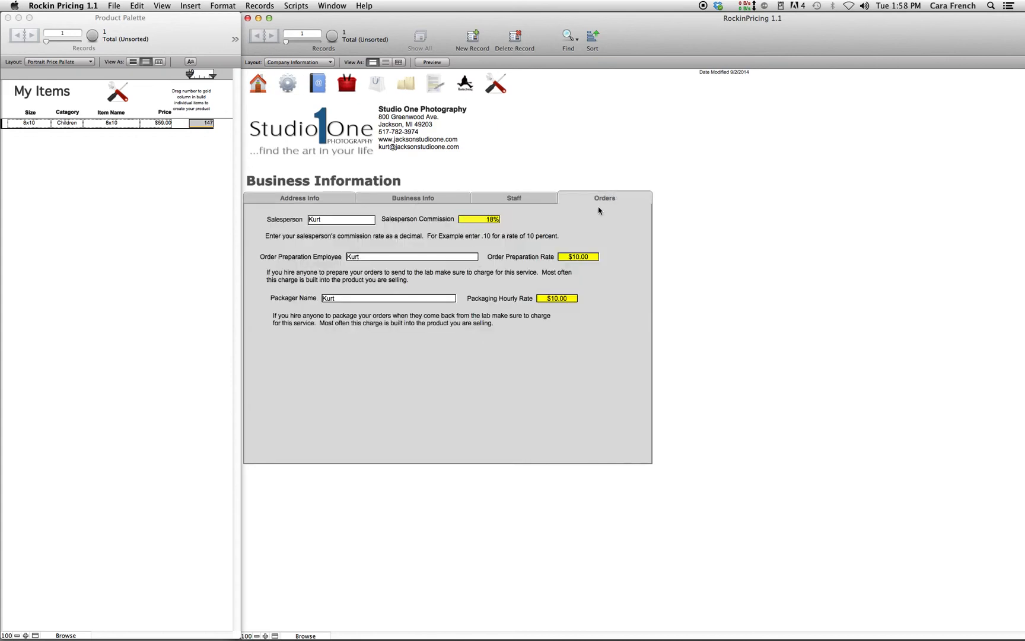
{"action": "left_click", "coordinate": [475, 220]}
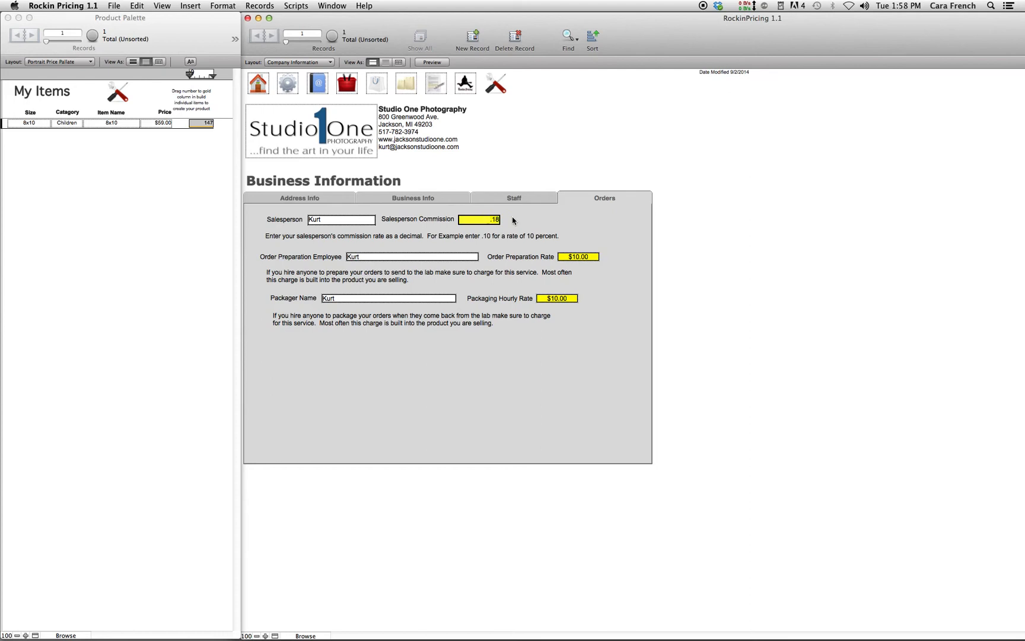
{"action": "left_click_drag", "start_coordinate": [483, 220], "coordinate": [511, 219]}
{"action": "key", "text": "BackSpace"}
{"action": "left_click", "coordinate": [529, 163]}
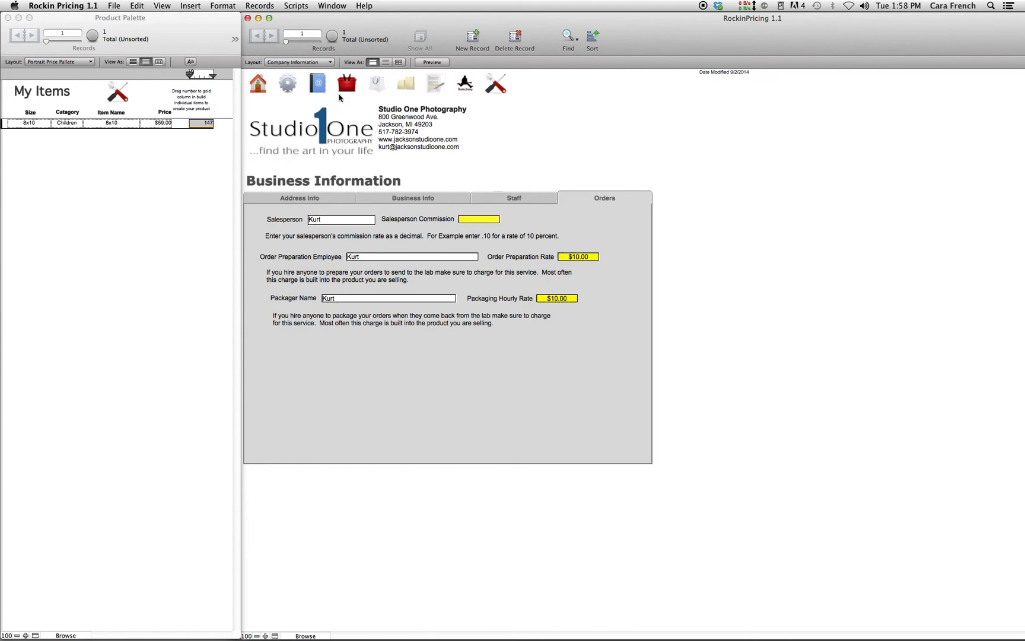
{"action": "left_click", "coordinate": [409, 88]}
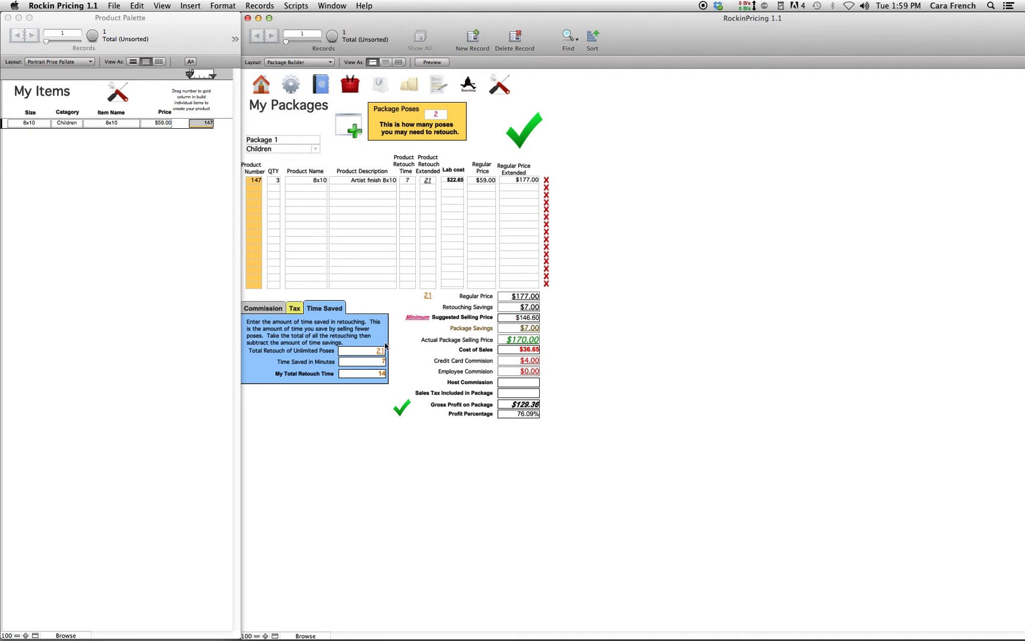
Step: Try including sales tax in the package's selling price, and set the option to No
{"action": "left_click", "coordinate": [298, 309]}
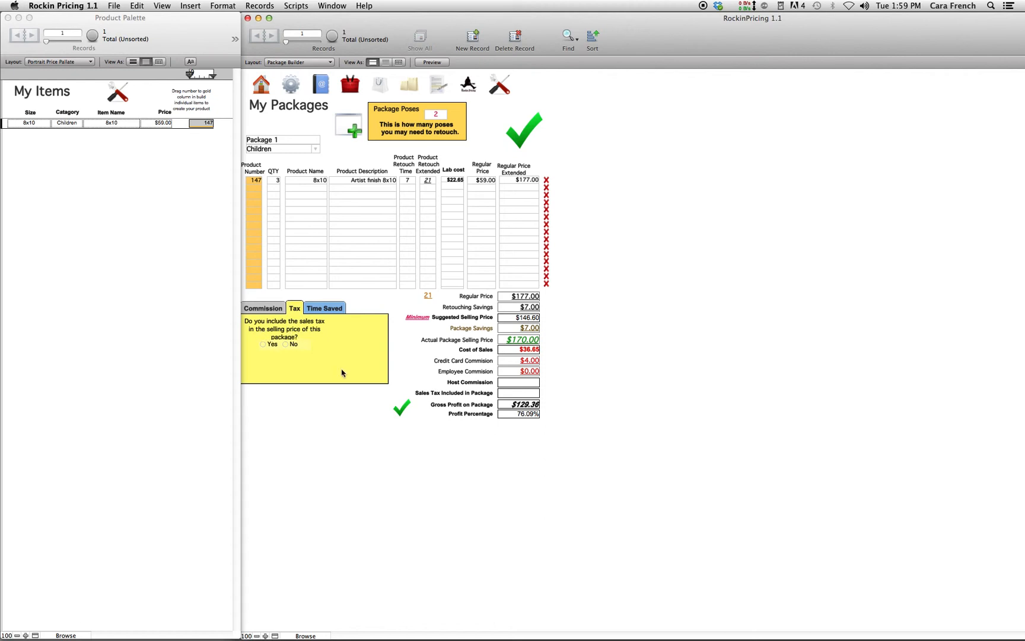
{"action": "left_click", "coordinate": [264, 345]}
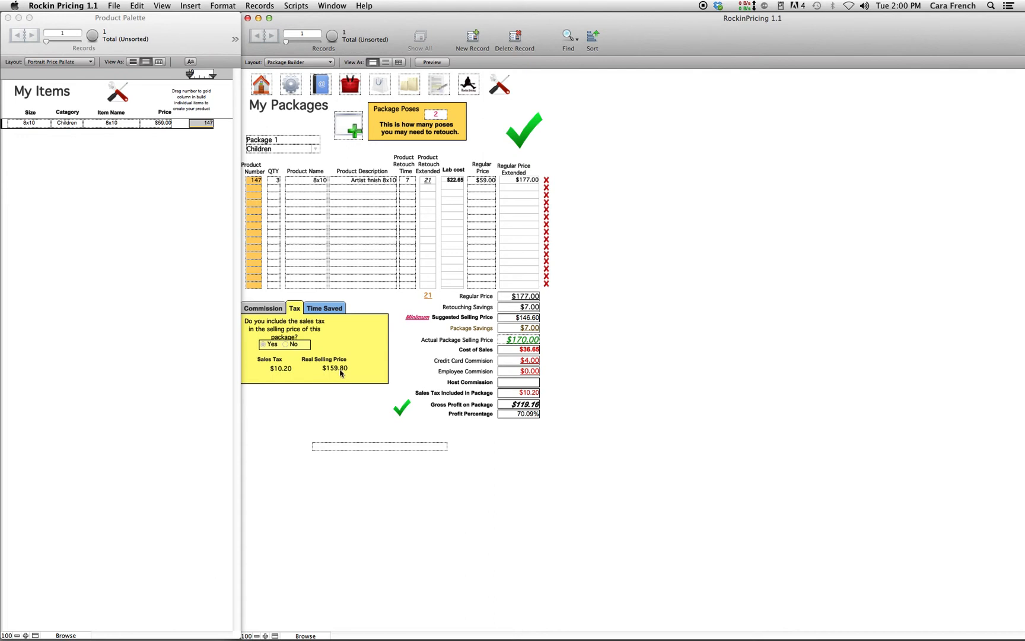
{"action": "left_click", "coordinate": [286, 345]}
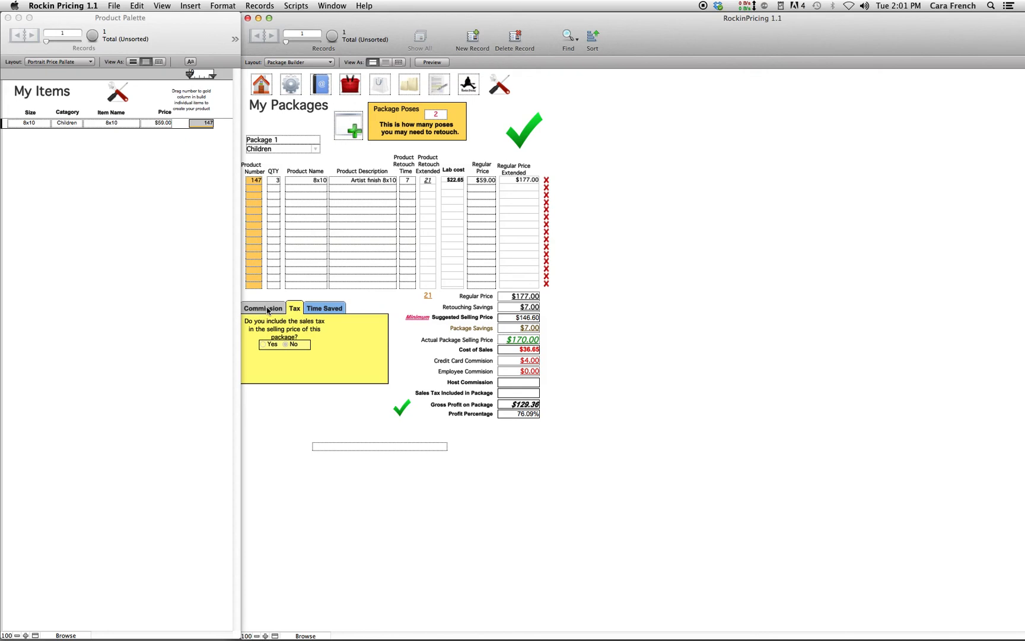
Step: Enable an outside commission for the package with High School as host and a rate of .15
{"action": "left_click", "coordinate": [267, 309]}
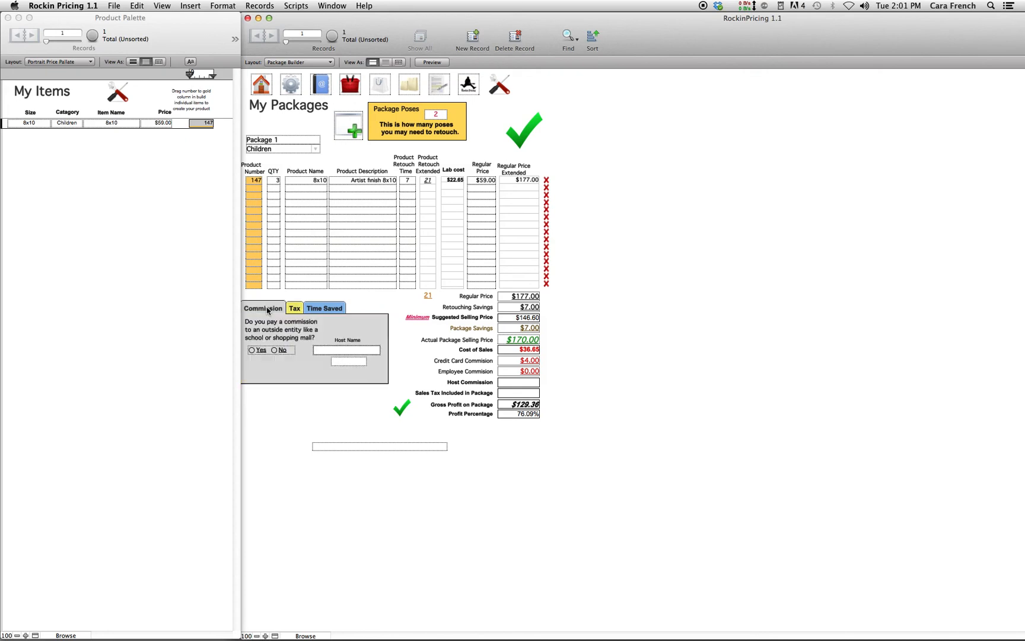
{"action": "left_click", "coordinate": [332, 350]}
{"action": "type", "text": "High School"}
{"action": "left_click", "coordinate": [341, 364]}
{"action": "left_click", "coordinate": [257, 350]}
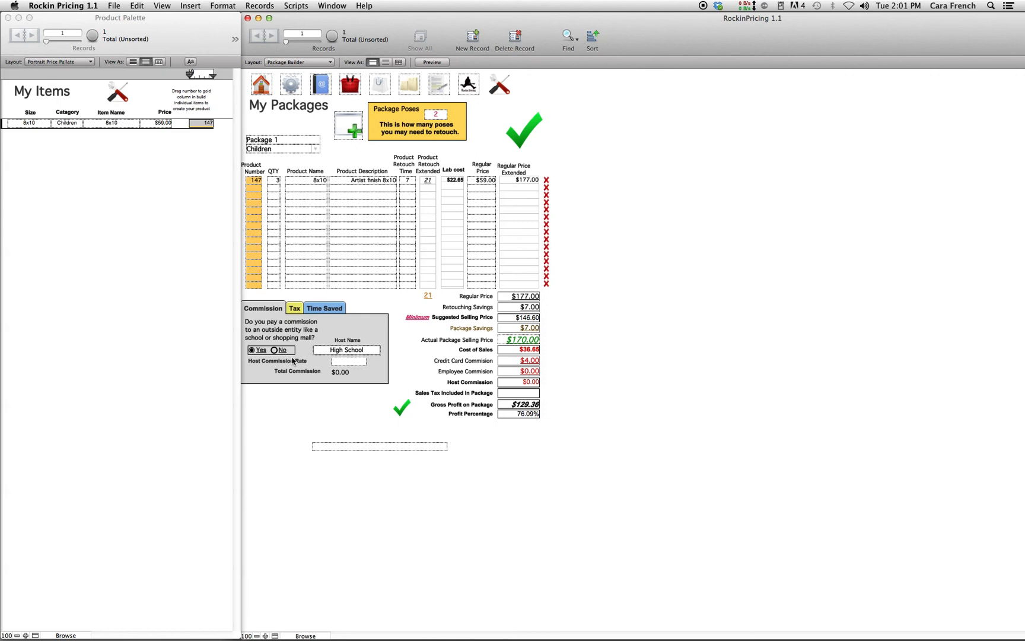
{"action": "left_click", "coordinate": [333, 361]}
{"action": "type", "text": ".15"}
{"action": "left_click", "coordinate": [362, 397]}
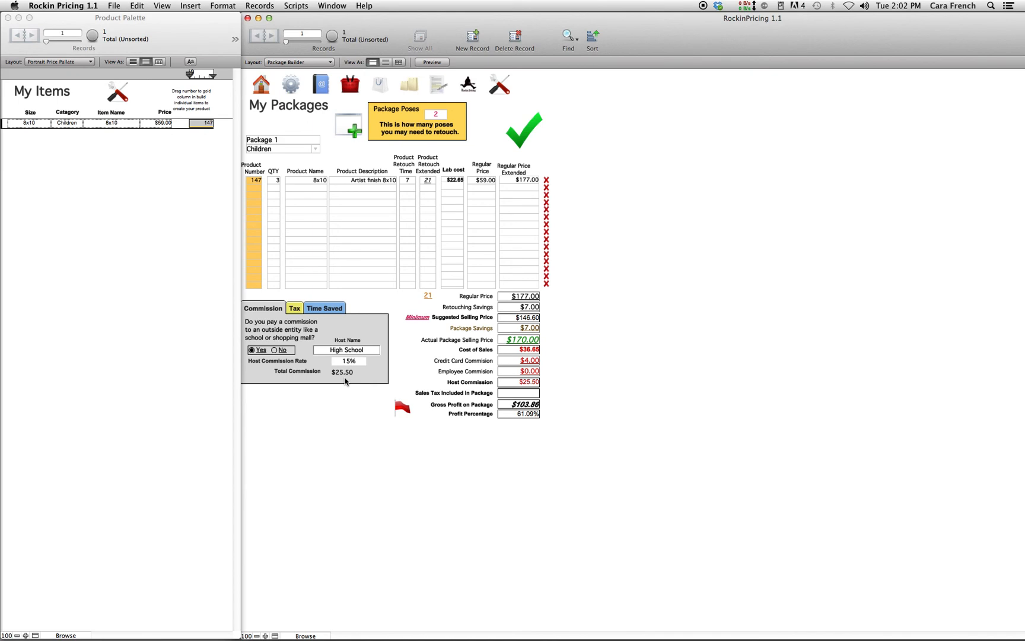
Step: Try including sales tax together with the host commission, and set the tax option back to No
{"action": "left_click", "coordinate": [295, 309]}
{"action": "left_click", "coordinate": [273, 349]}
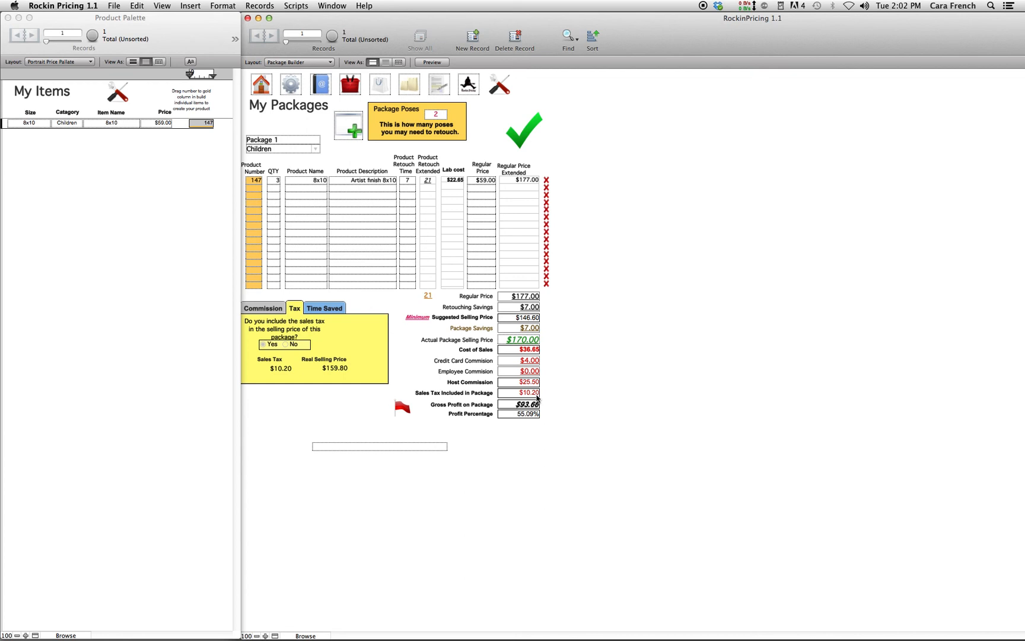
{"action": "left_click", "coordinate": [286, 347]}
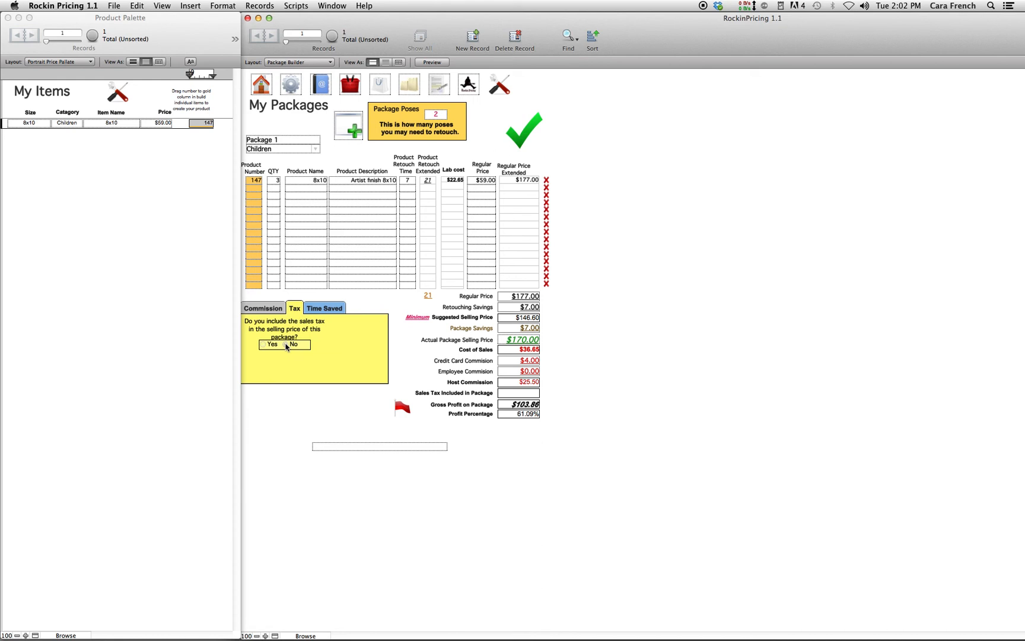
Step: Switch the package's host commission off and back on
{"action": "left_click", "coordinate": [271, 309]}
{"action": "left_click", "coordinate": [274, 350]}
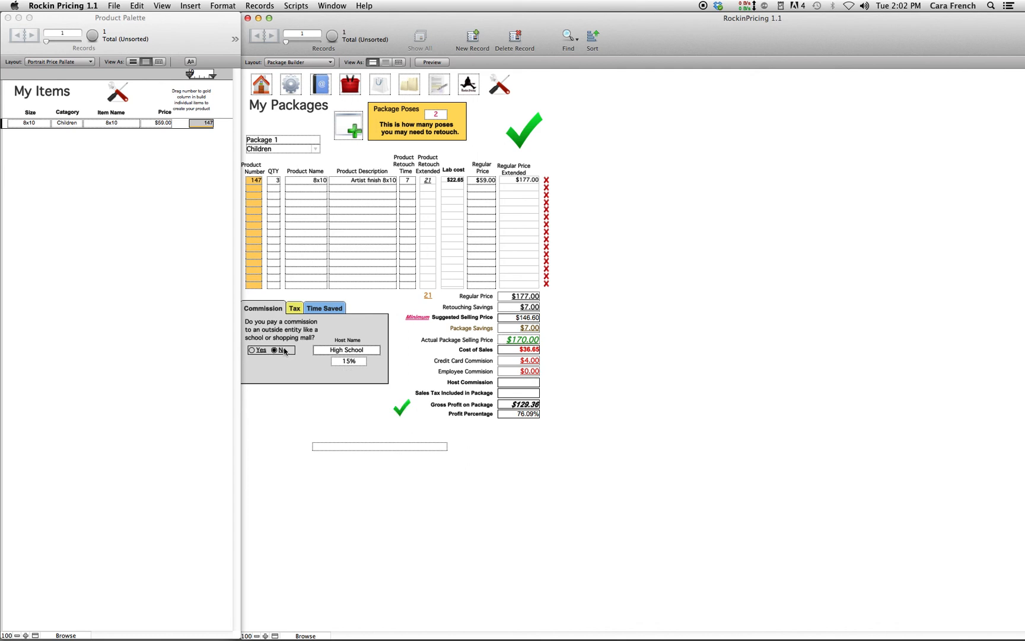
{"action": "left_click", "coordinate": [260, 350]}
Step: Test the package with sales tax included, and set both the sales tax and host commission options to No
{"action": "left_click", "coordinate": [293, 308]}
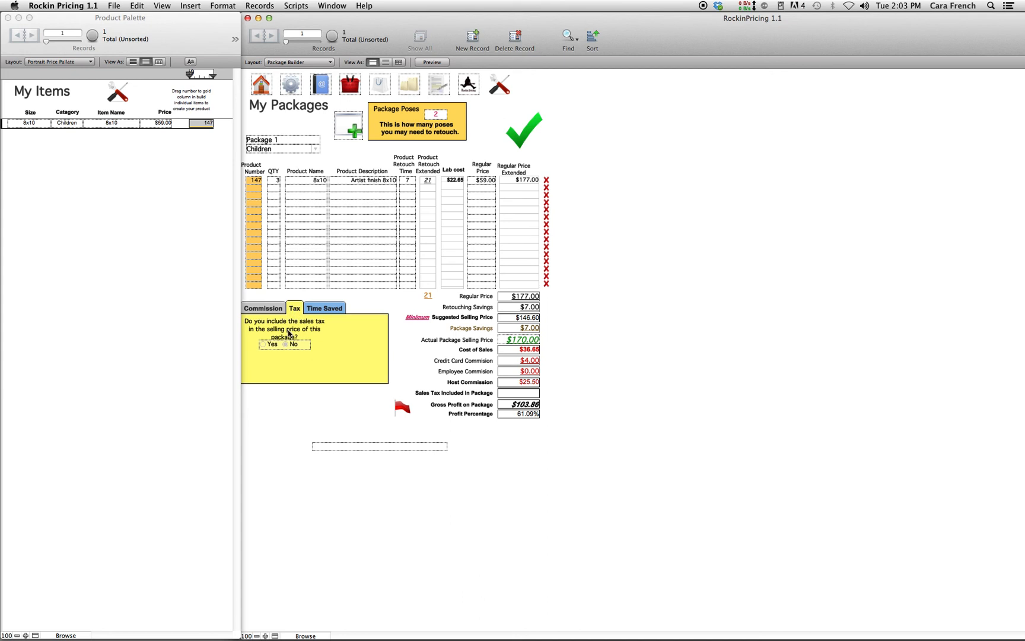
{"action": "left_click", "coordinate": [272, 344]}
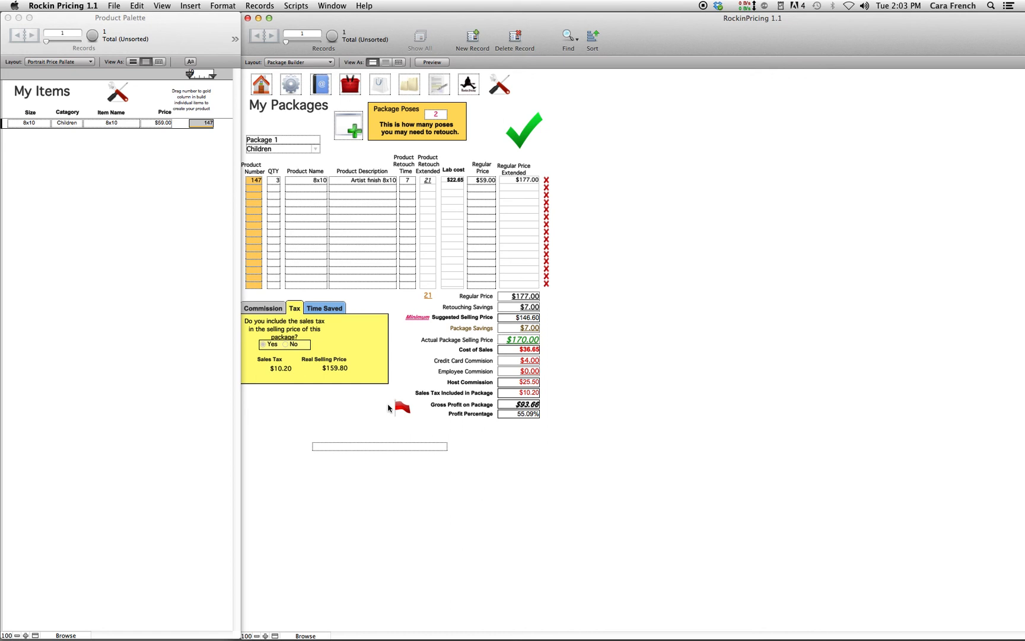
{"action": "left_click", "coordinate": [289, 345]}
{"action": "left_click", "coordinate": [266, 308]}
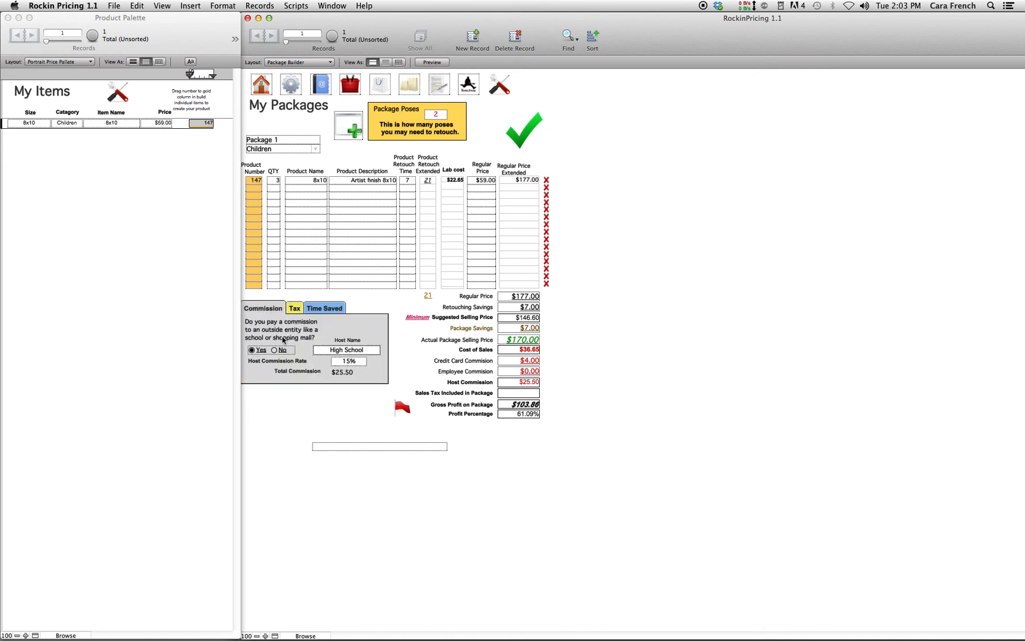
{"action": "left_click", "coordinate": [277, 350]}
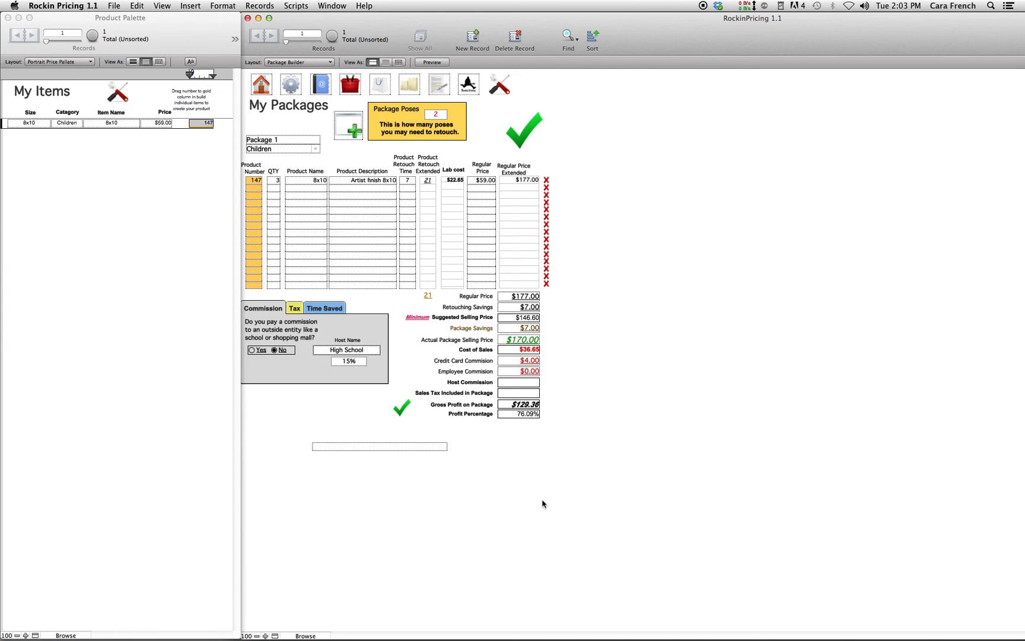
Step: Search the item palette for items in the Children category and return to the package window
{"action": "left_click", "coordinate": [117, 94]}
{"action": "left_click", "coordinate": [117, 94]}
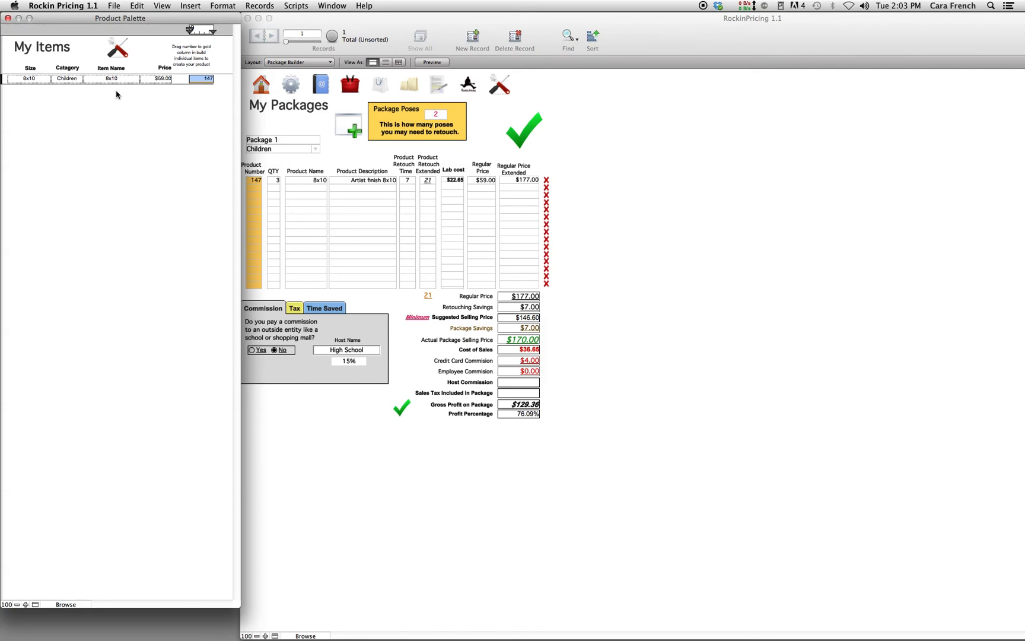
{"action": "left_click", "coordinate": [117, 49]}
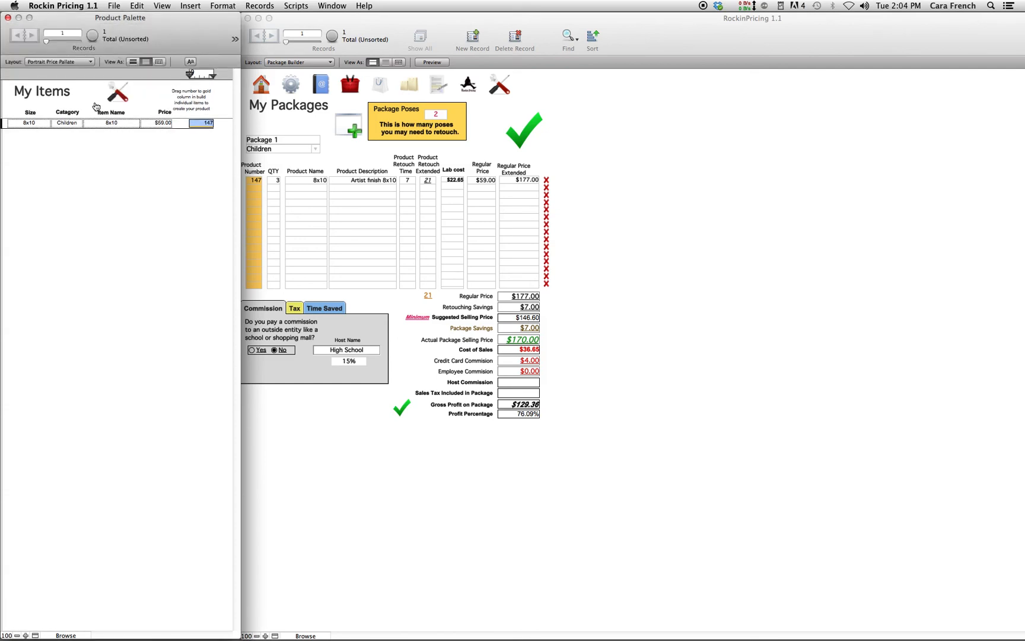
{"action": "key", "text": "super+f"}
{"action": "left_click", "coordinate": [75, 124]}
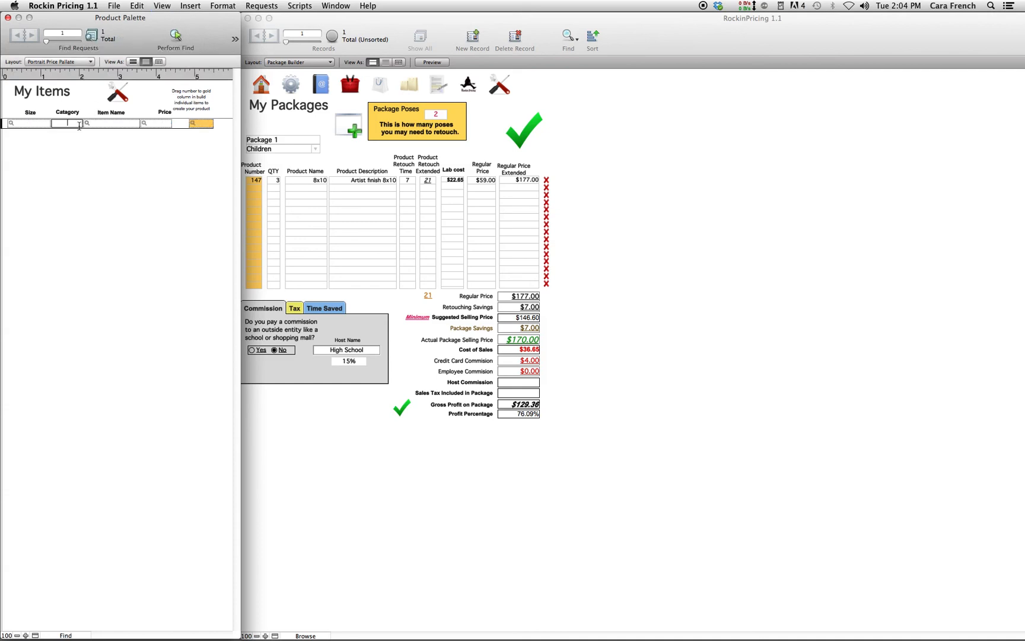
{"action": "type", "text": "Children"}
{"action": "key", "text": "Return"}
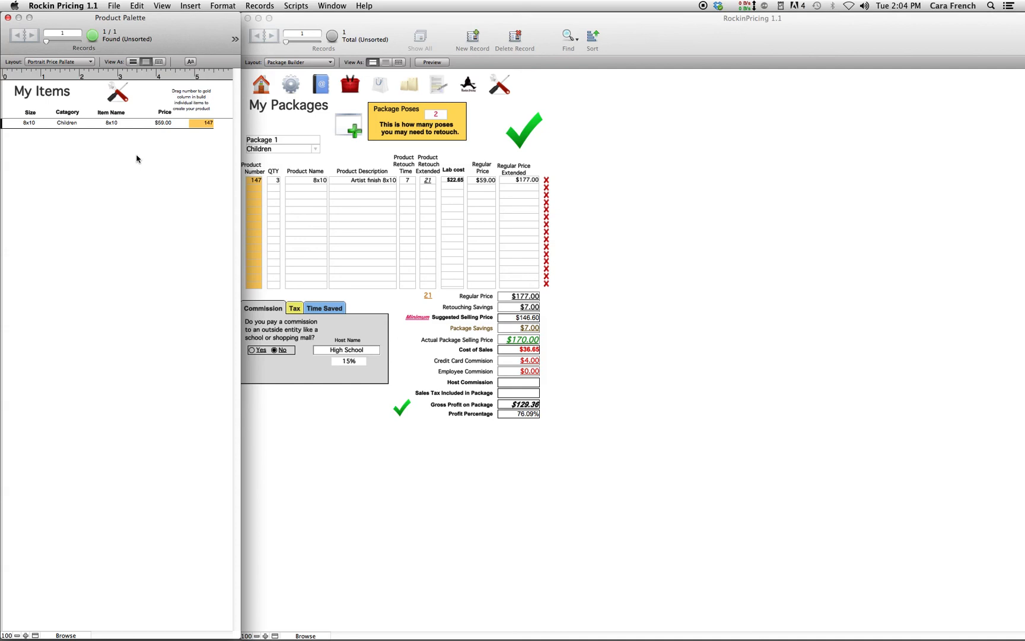
{"action": "left_click", "coordinate": [605, 273]}
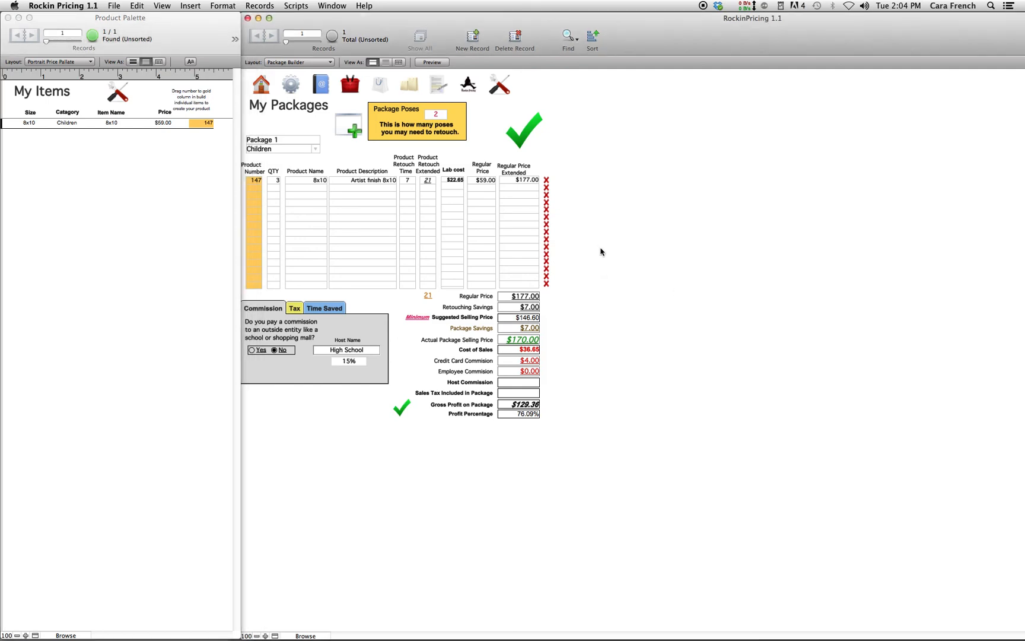